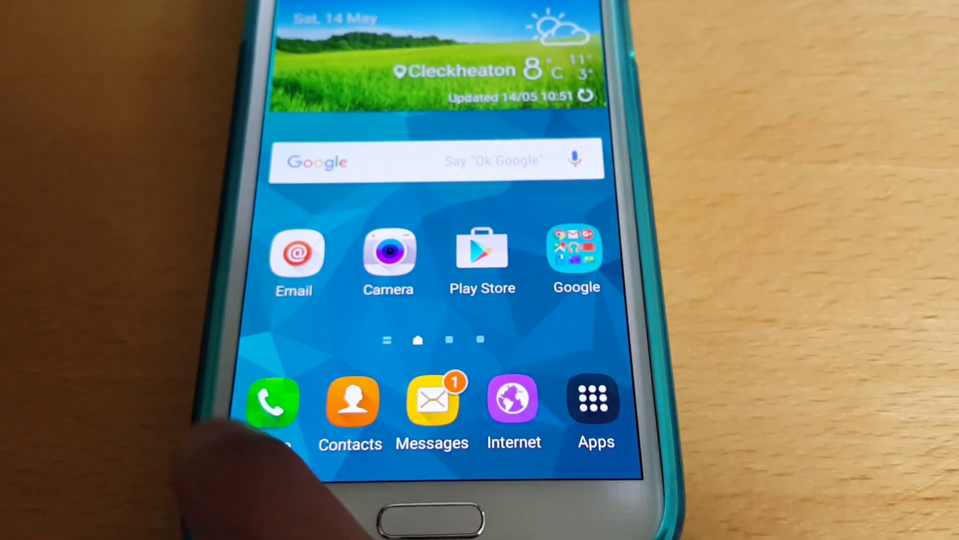
Peek at the phone dialer, then browse the app drawer pages and its options menu
left_click(293, 390)
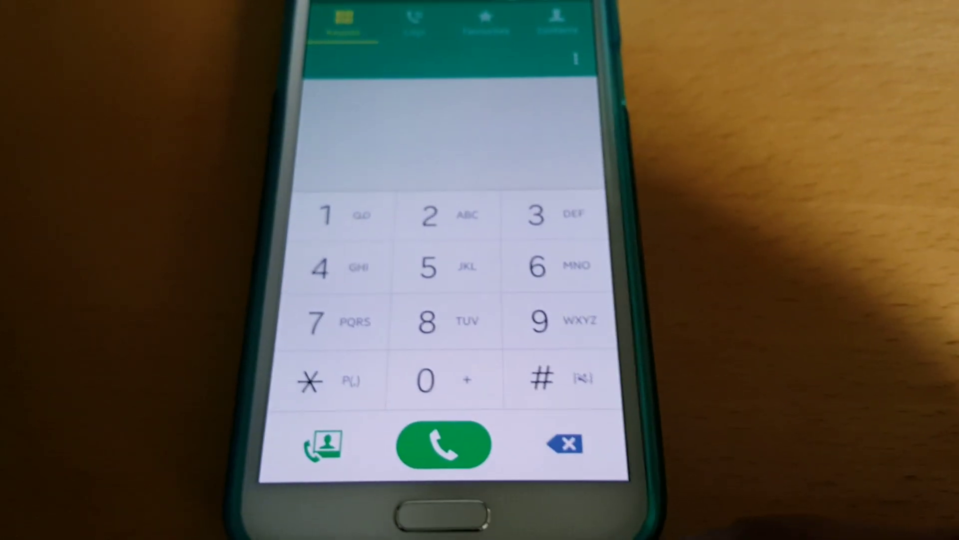
left_click(555, 493)
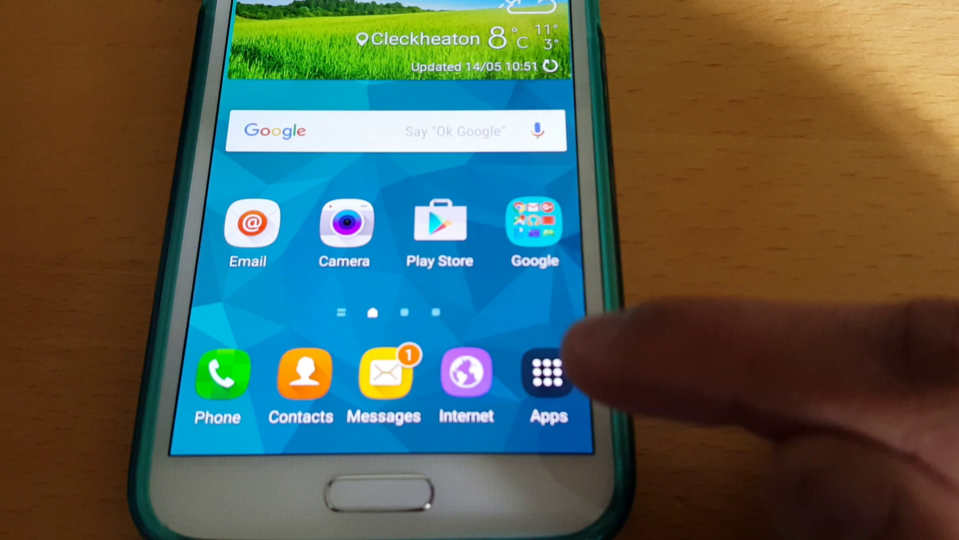
left_click(547, 373)
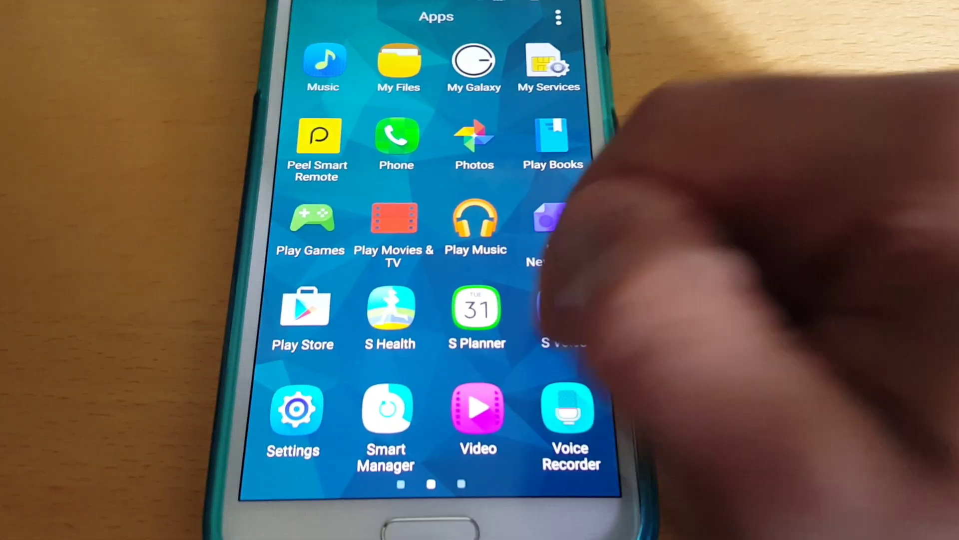
left_click_drag(570, 284, 419, 285)
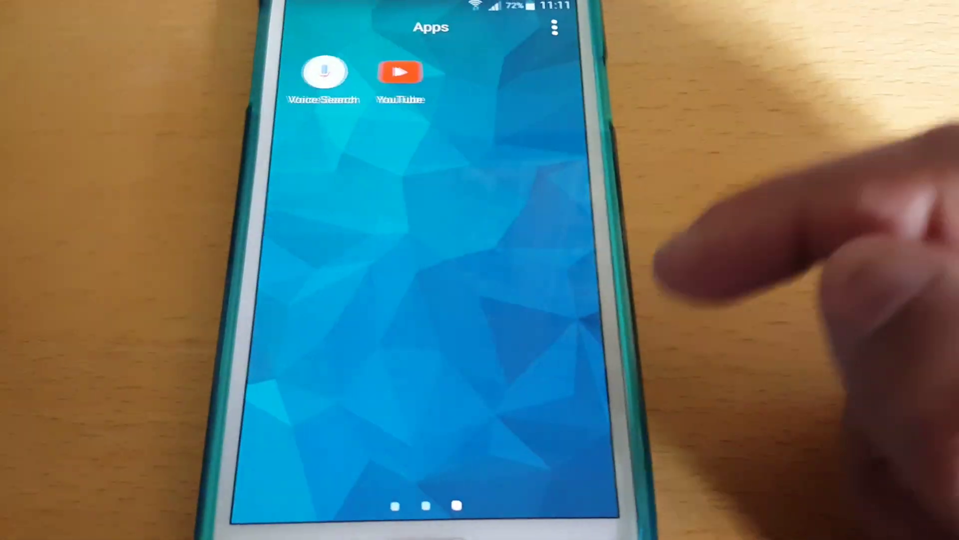
left_click_drag(540, 277, 750, 300)
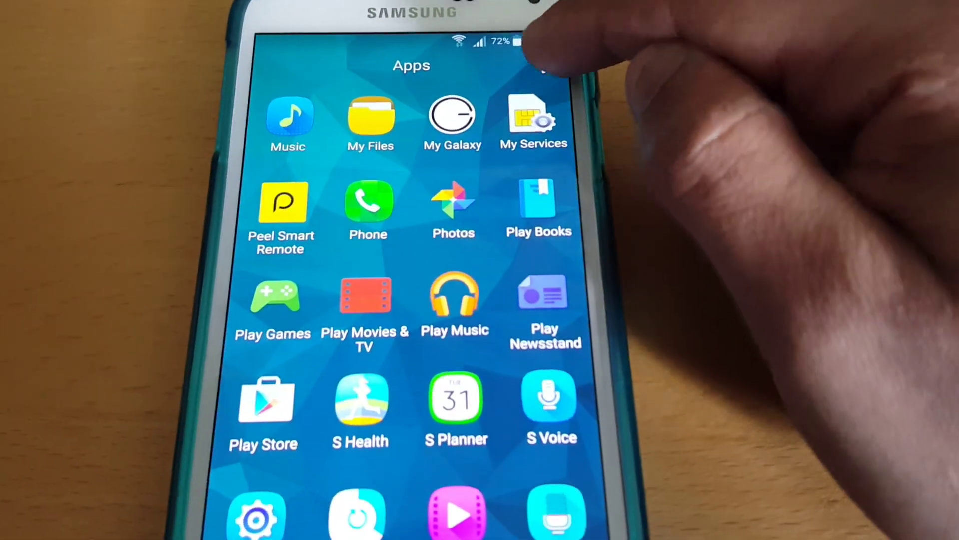
left_click(544, 68)
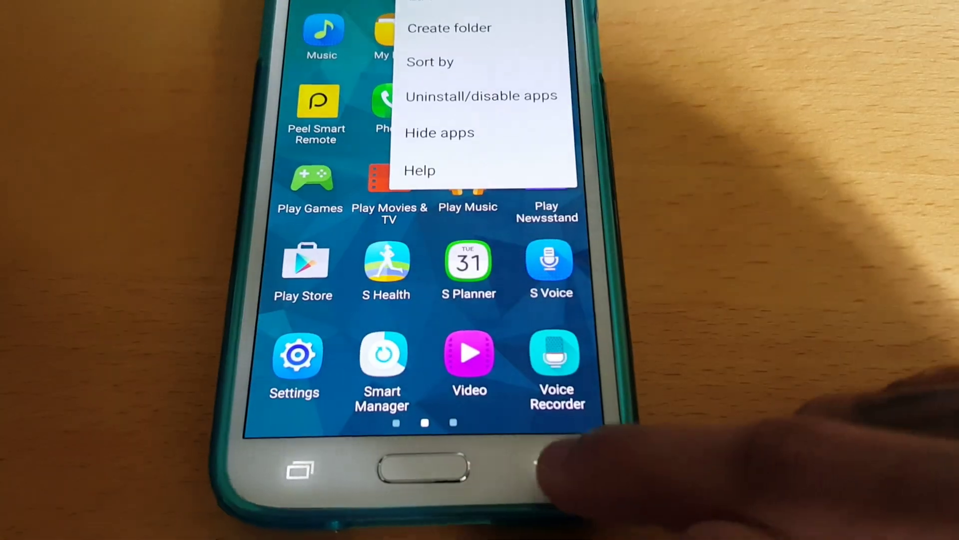
left_click(544, 469)
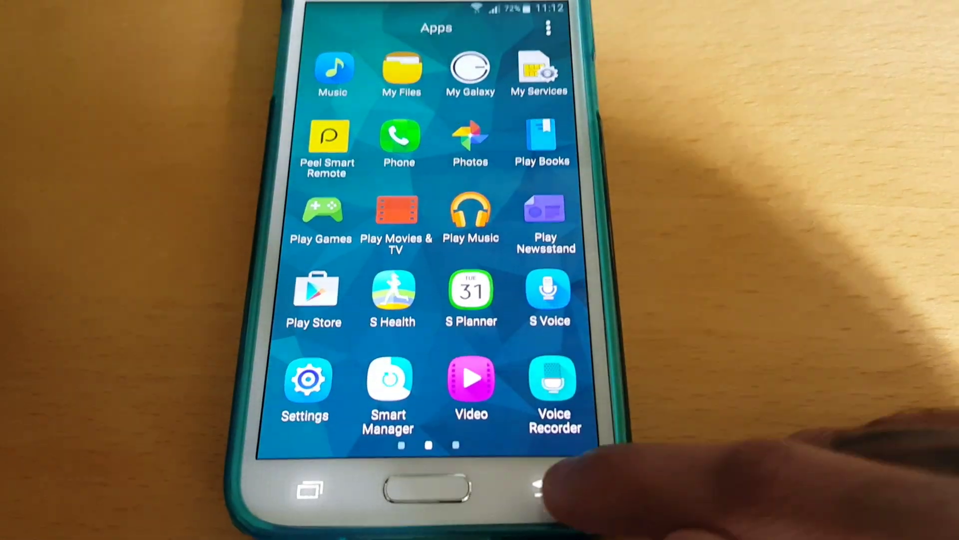
left_click(559, 475)
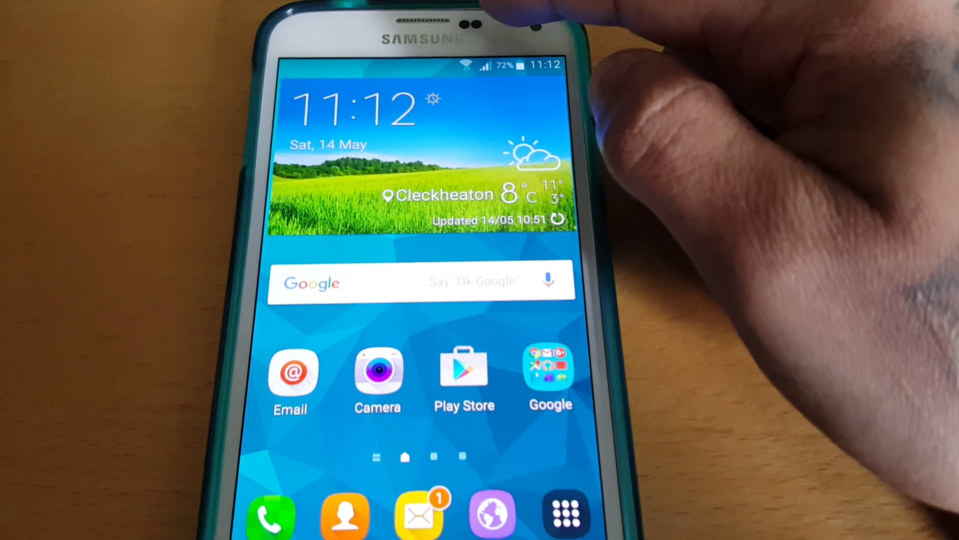
Pull down the notification shade and scroll through the quick-setting tiles row
left_click_drag(491, 68, 491, 300)
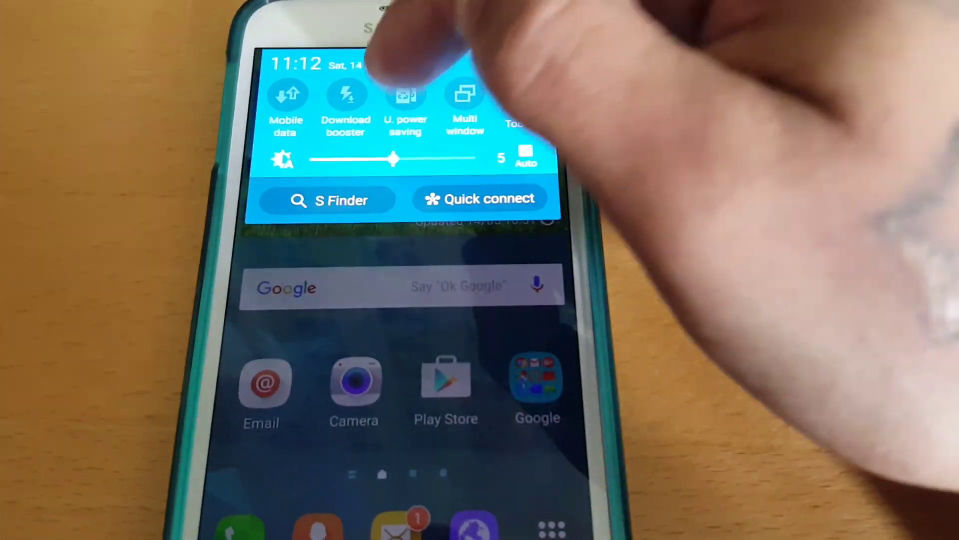
left_click_drag(397, 98, 524, 97)
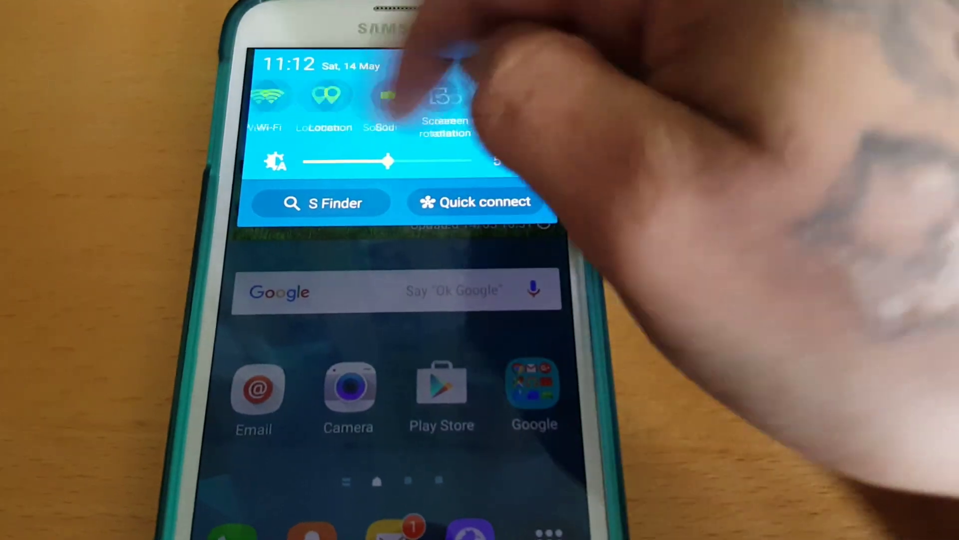
left_click_drag(420, 97, 285, 101)
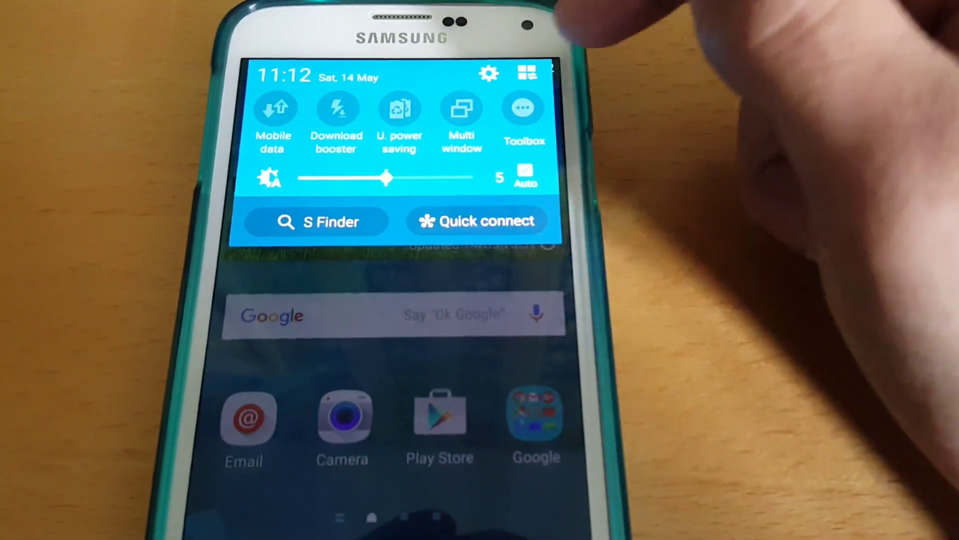
Expand and close the full quick-settings grid, then open Settings from the gear icon
left_click(518, 75)
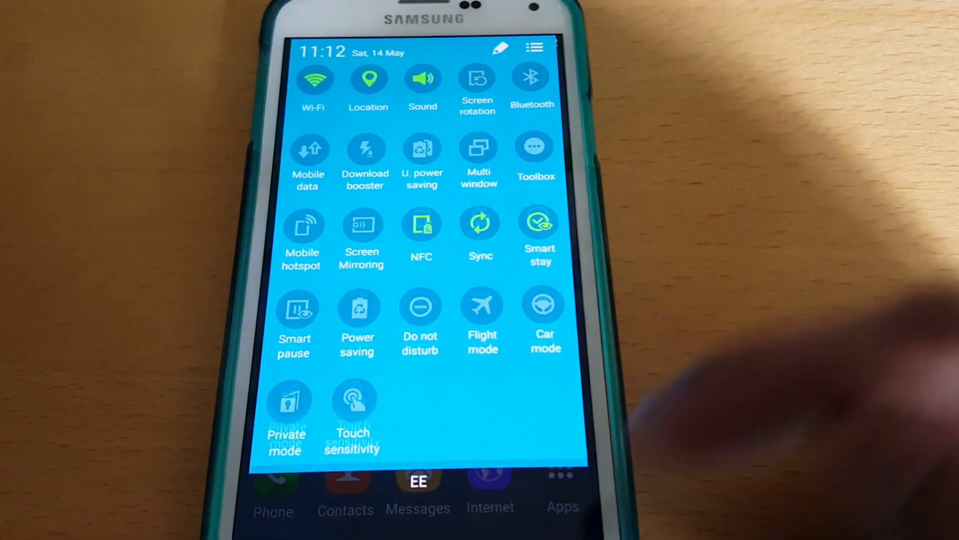
key("Escape")
left_click_drag(450, 68, 449, 225)
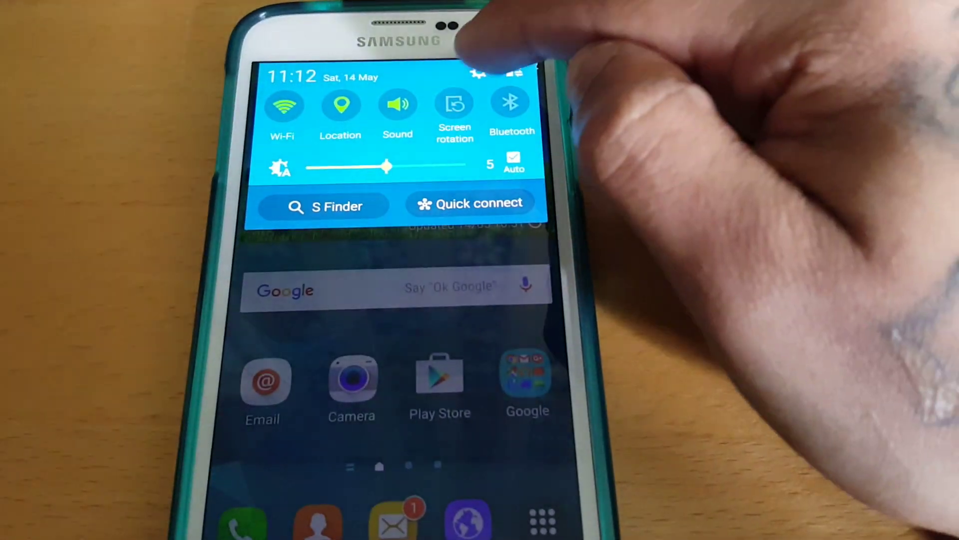
left_click(477, 72)
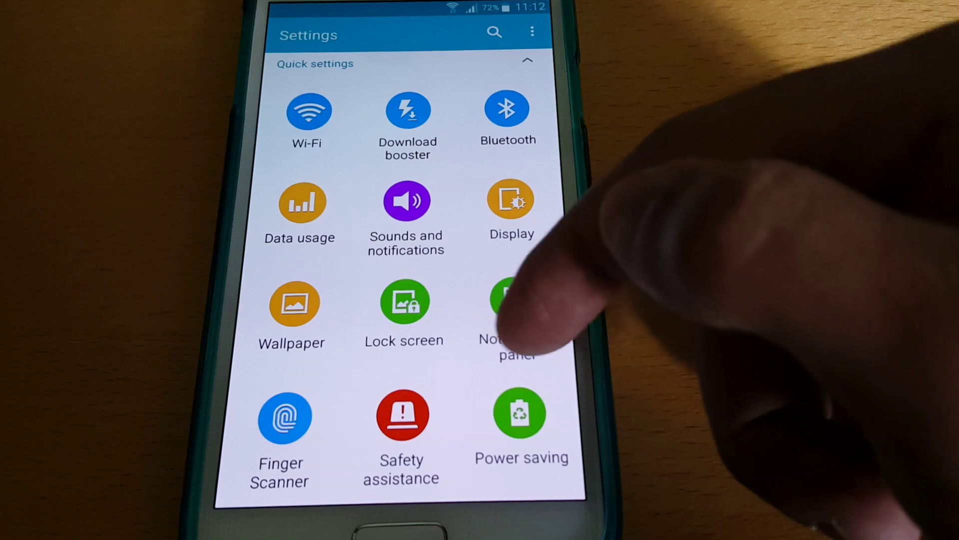
scroll(488, 247, "down", 5)
scroll(487, 247, "down", 3)
scroll(487, 247, "down", 3)
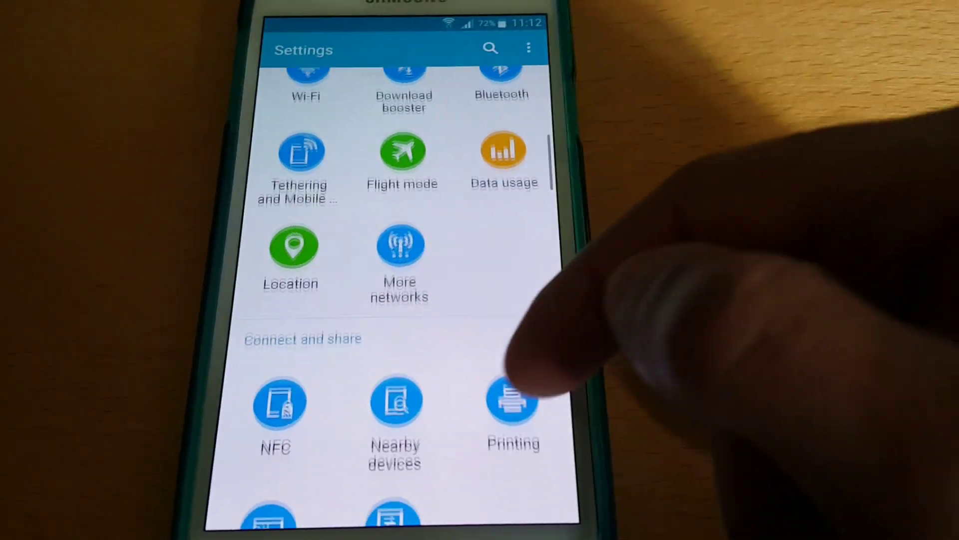
scroll(488, 225, "down", 3)
scroll(412, 299, "down", 3)
scroll(413, 300, "down", 1)
scroll(412, 300, "down", 5)
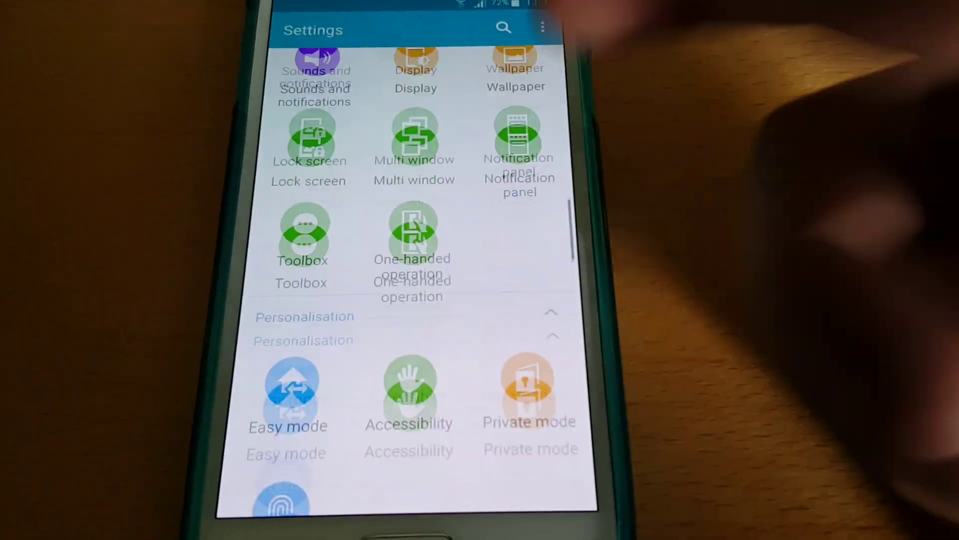
scroll(412, 300, "down", 5)
scroll(397, 300, "down", 3)
scroll(398, 300, "down", 1)
scroll(398, 301, "down", 3)
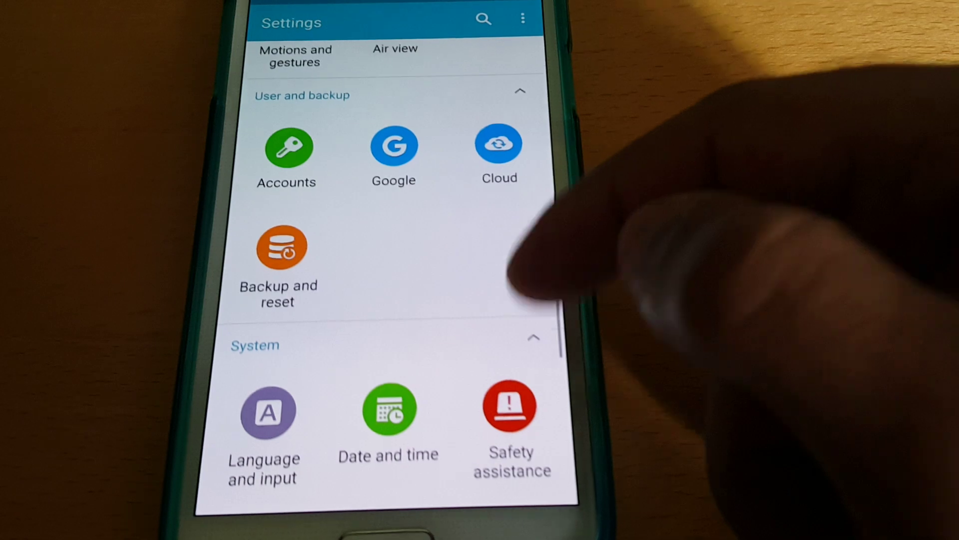
scroll(398, 299, "down", 1)
scroll(397, 301, "down", 4)
scroll(397, 300, "down", 1)
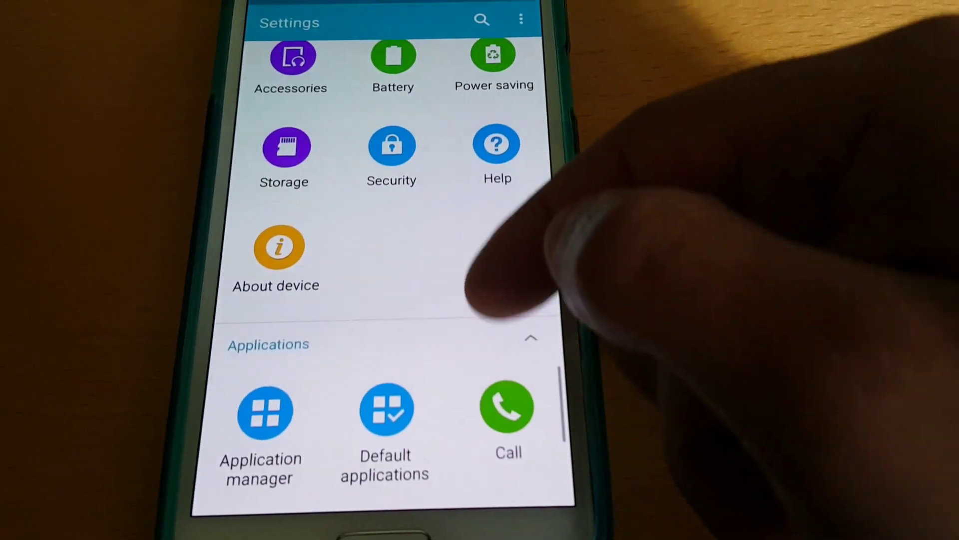
scroll(383, 301, "down", 4)
scroll(382, 300, "down", 1)
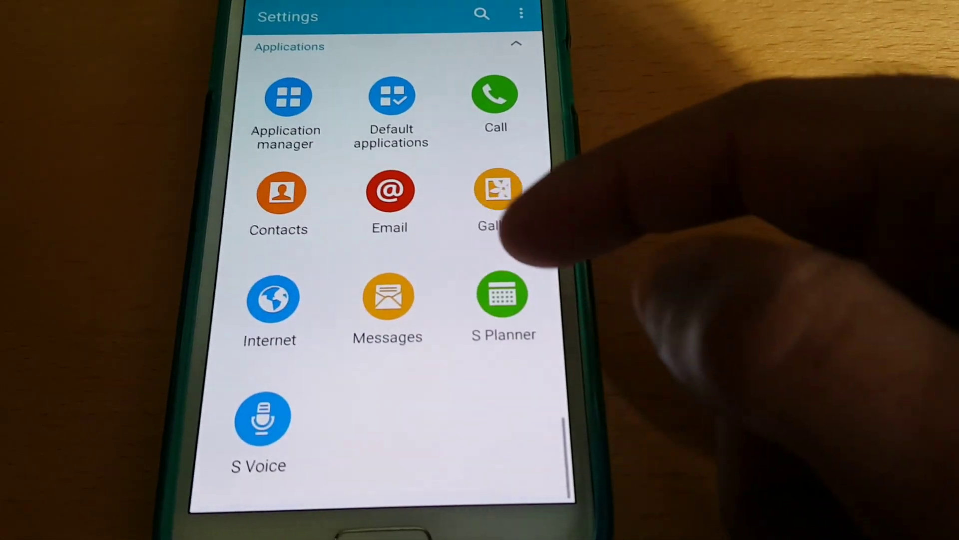
scroll(389, 300, "up", 5)
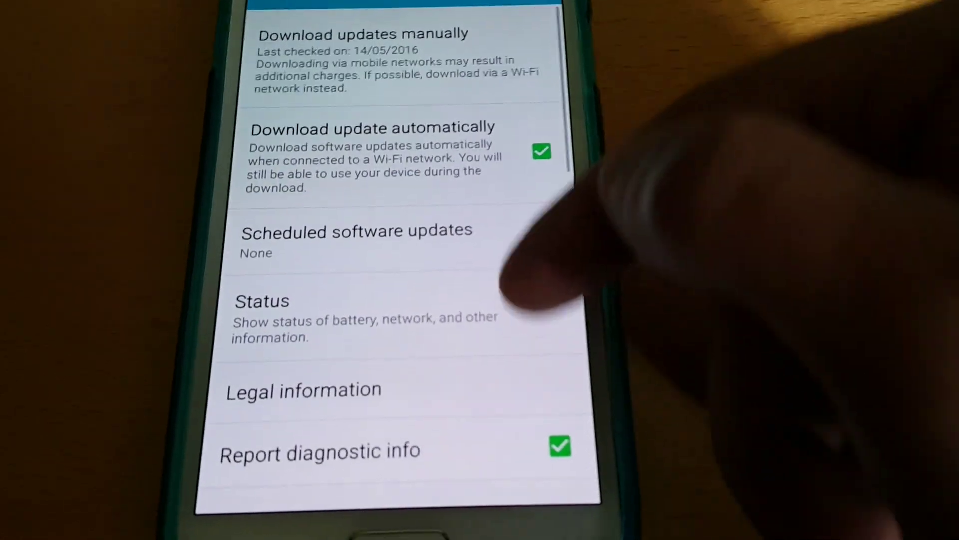
scroll(405, 300, "down", 3)
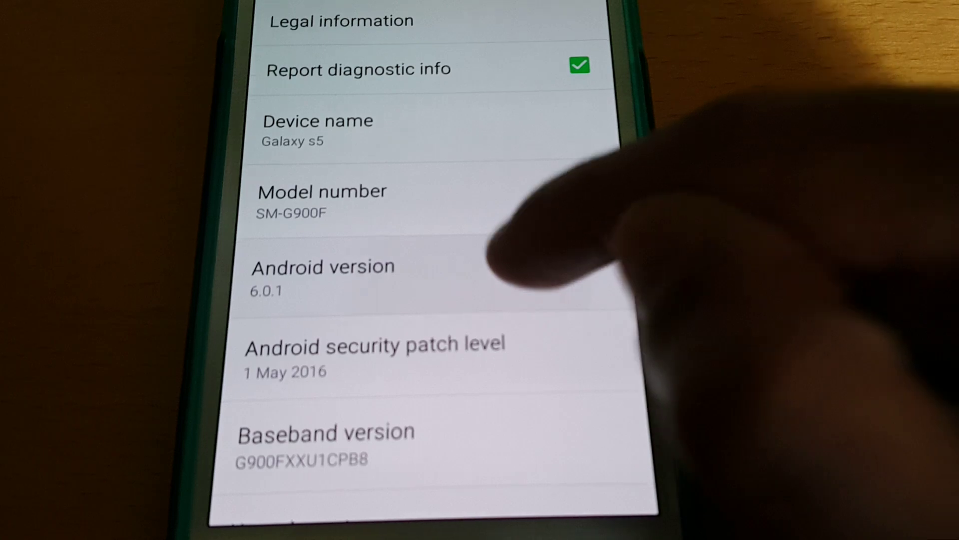
Reveal the Marshmallow easter egg and launch a round of Marshmallow Land
left_click(536, 262)
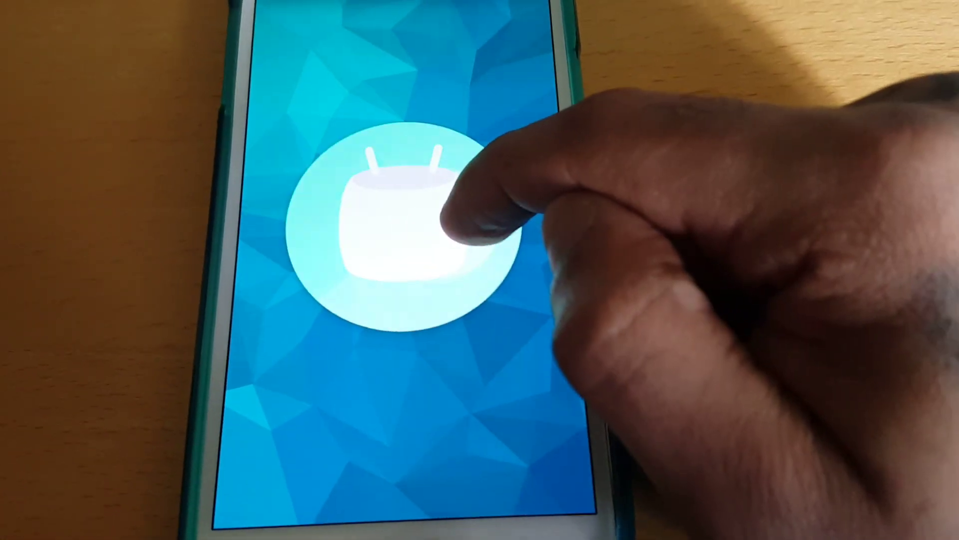
left_click(450, 225)
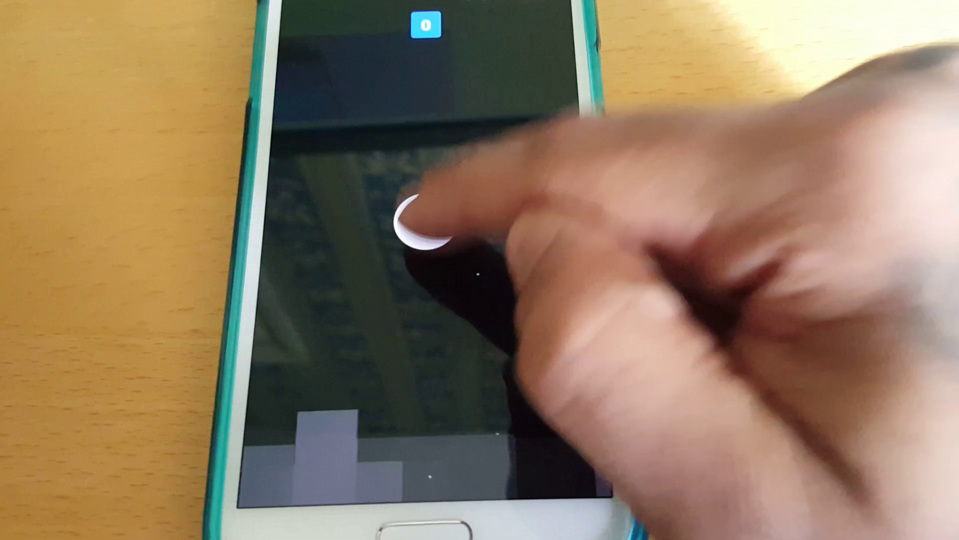
left_click(420, 217)
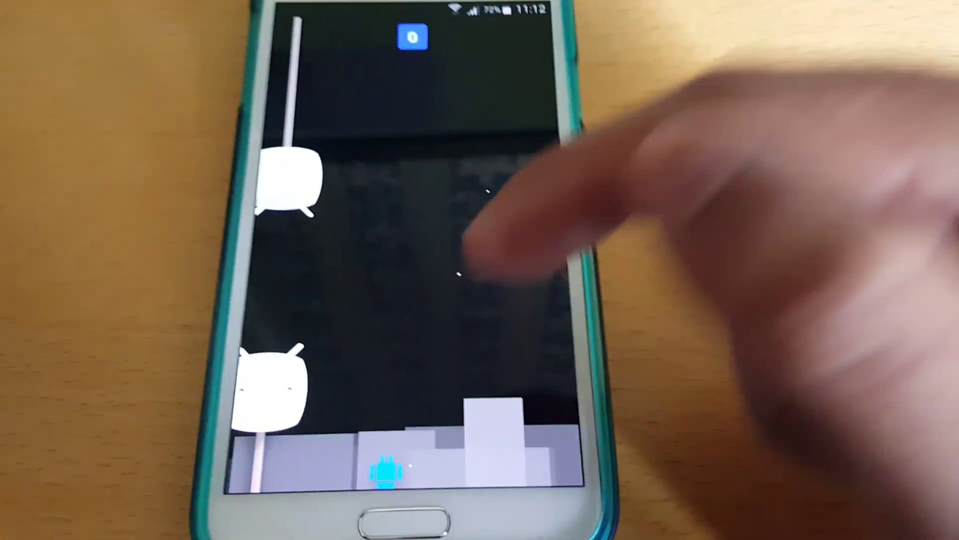
Fly the Android through the pillars to a score of 2, then exit to Settings
left_click(495, 247)
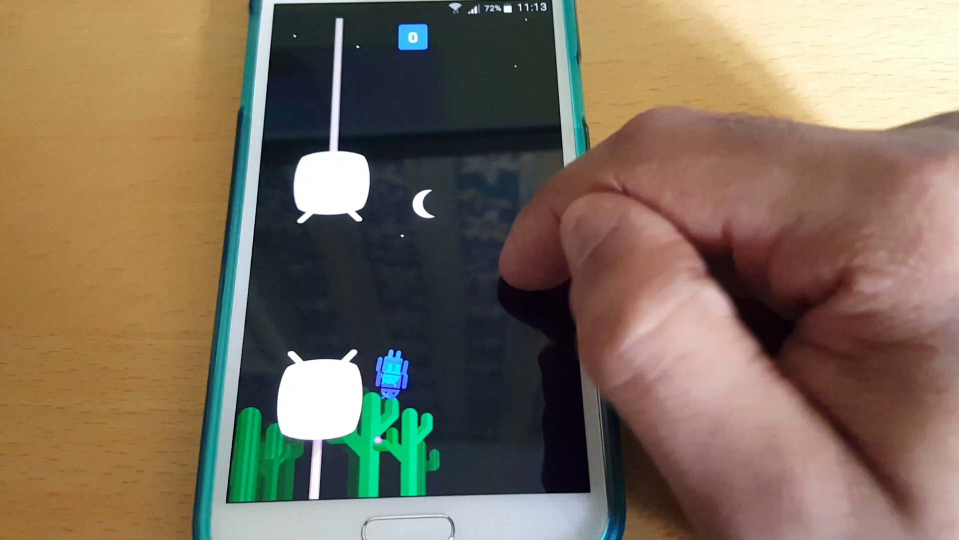
left_click(517, 278)
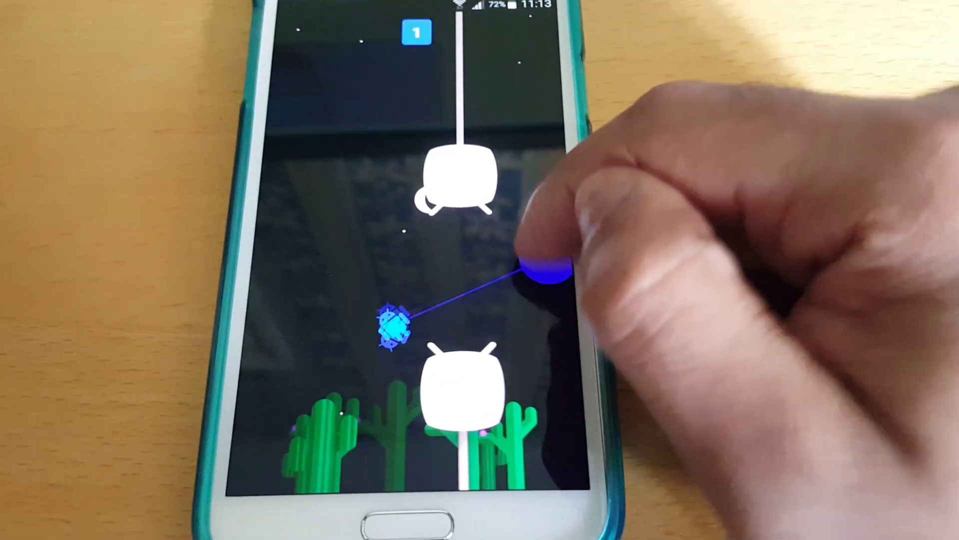
left_click(546, 268)
left_click(543, 293)
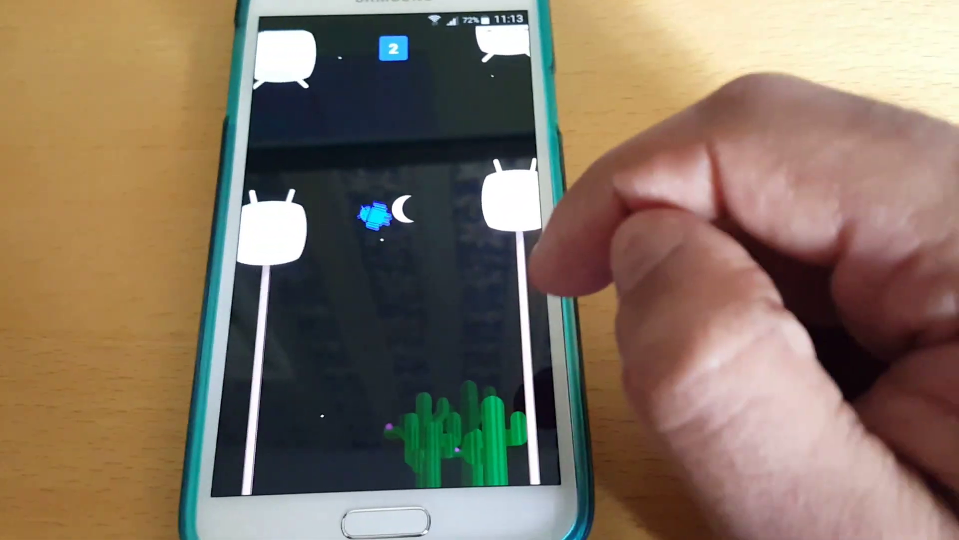
left_click(535, 278)
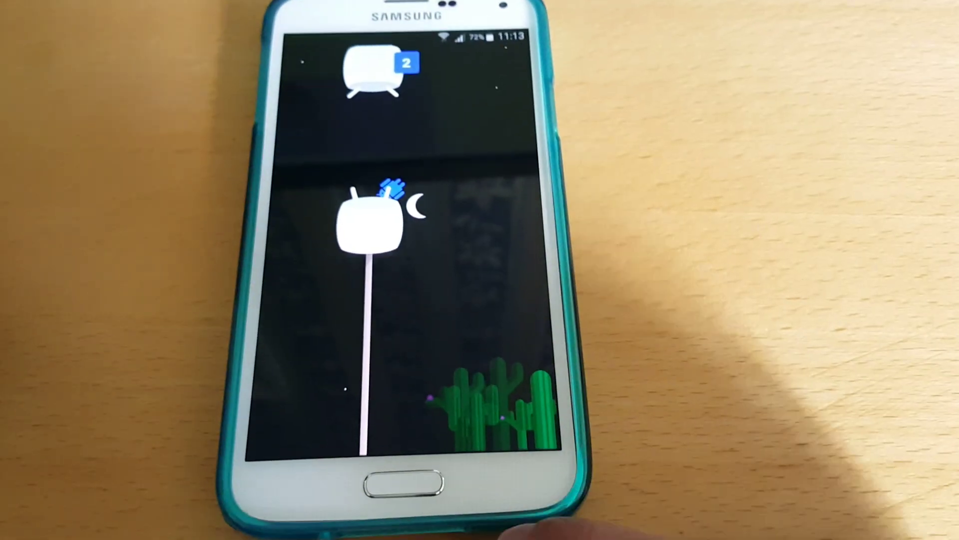
left_click(513, 484)
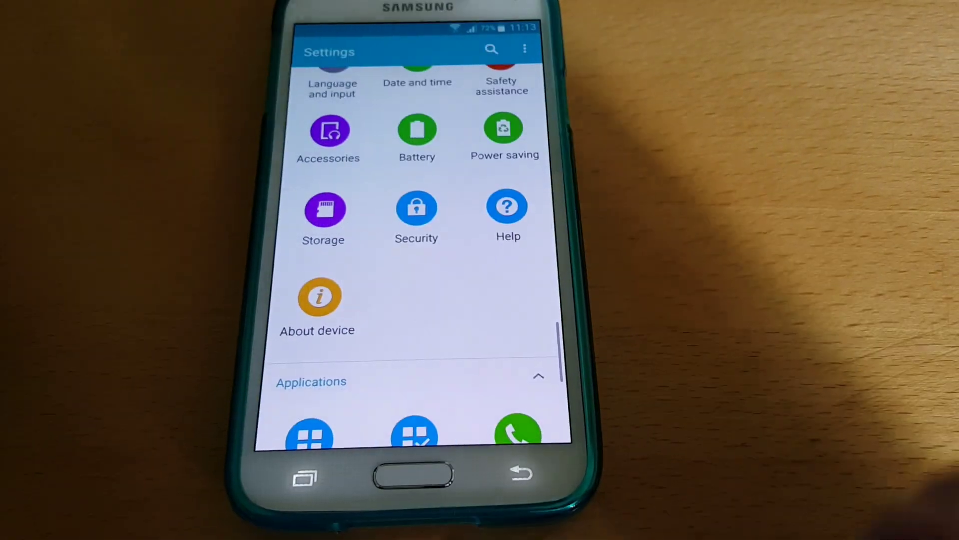
Leave Settings for the home screen with the weather widget and app icons
left_click(525, 474)
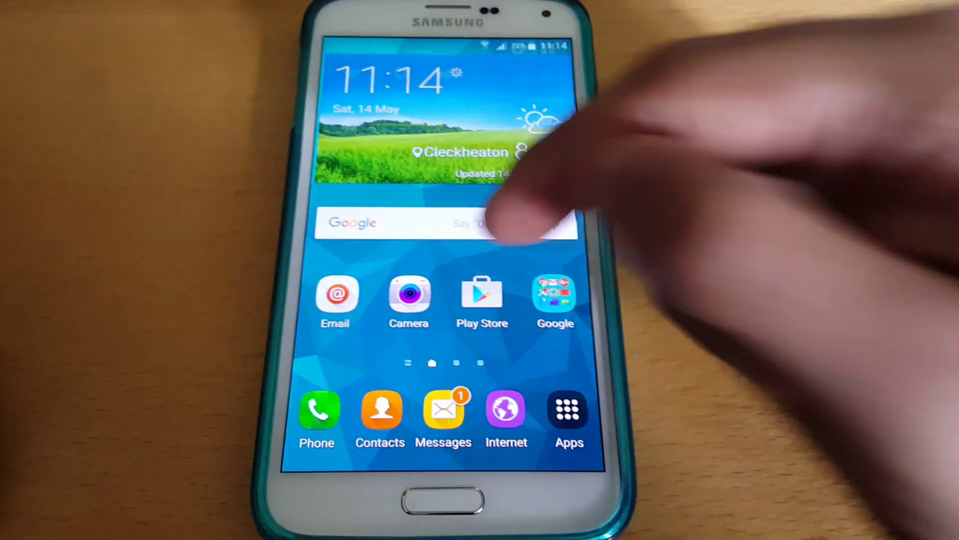
left_click_drag(479, 52, 495, 225)
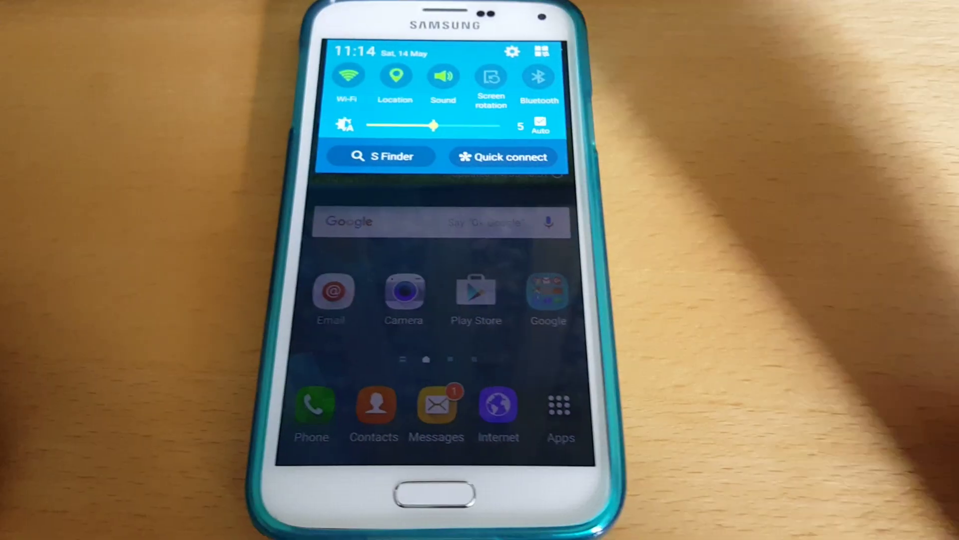
left_click(512, 46)
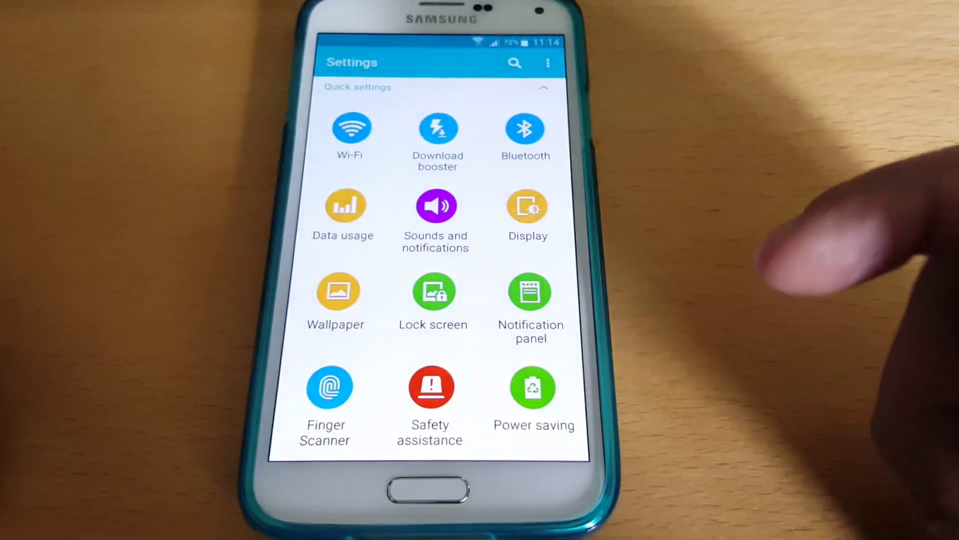
scroll(435, 262, "down", 10)
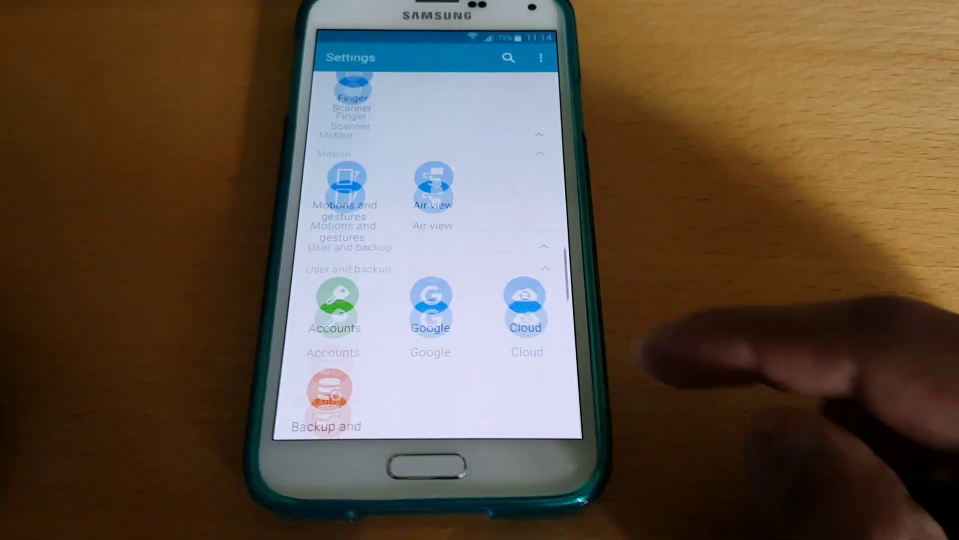
scroll(518, 158, "up", 5)
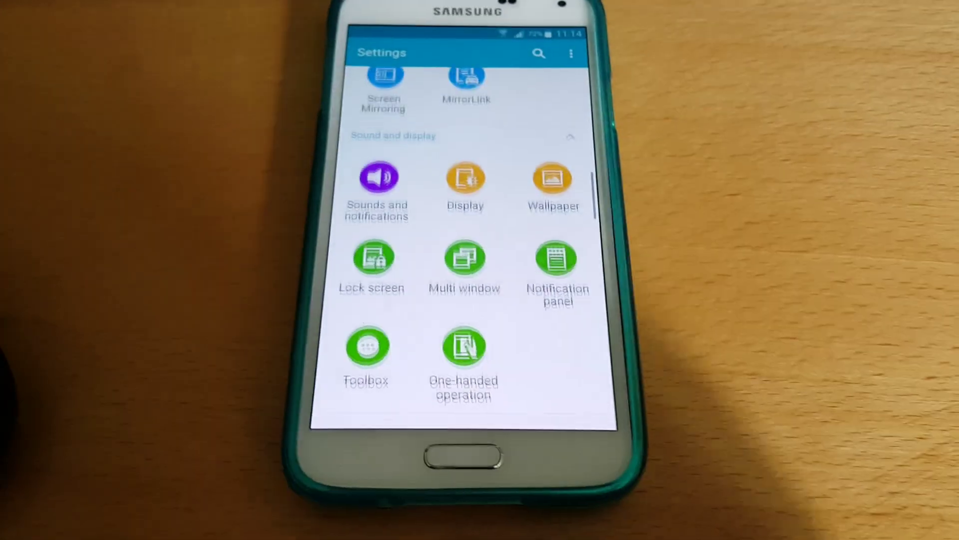
key("Home")
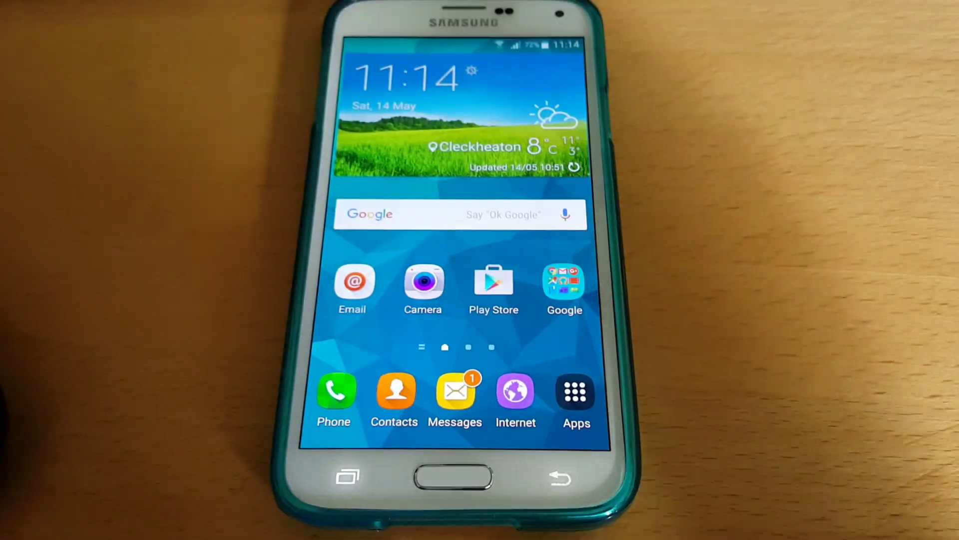